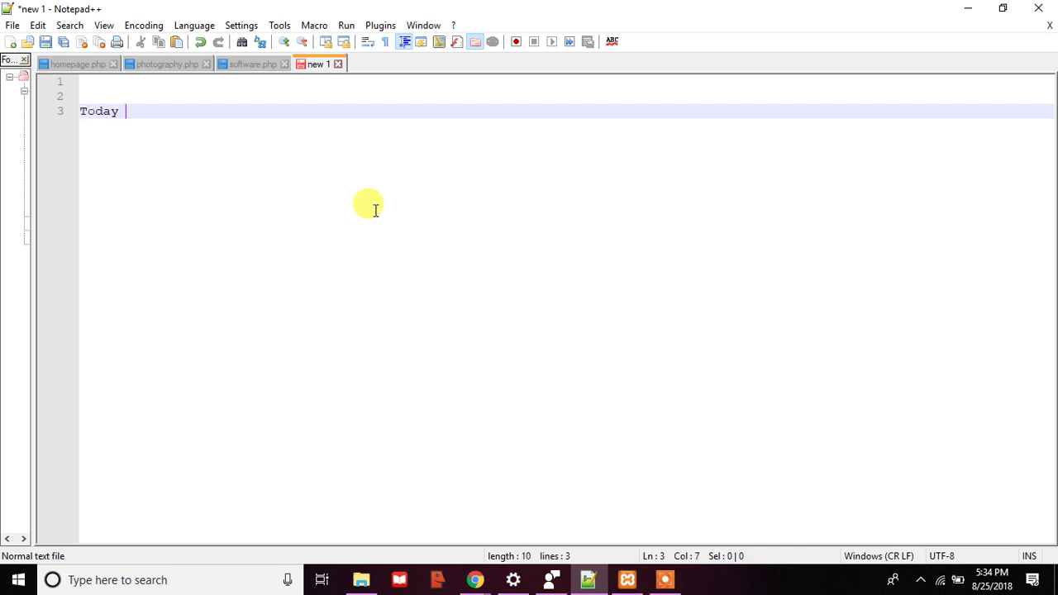
- Write the intro about developing a client's personal PHP website and the two-item download list
text(we shall)
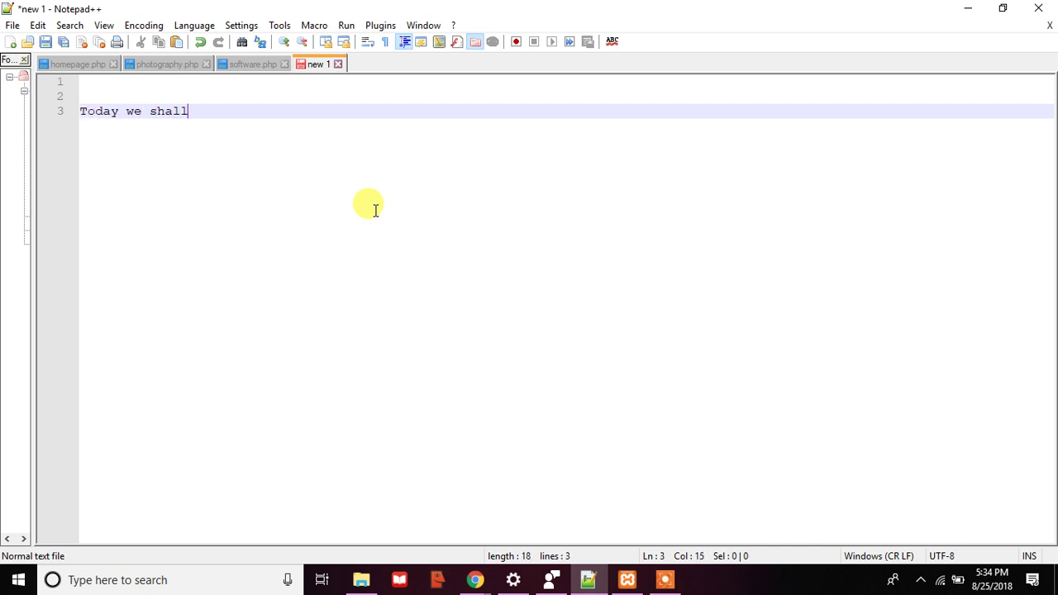
text( be develo)
text(ping pers)
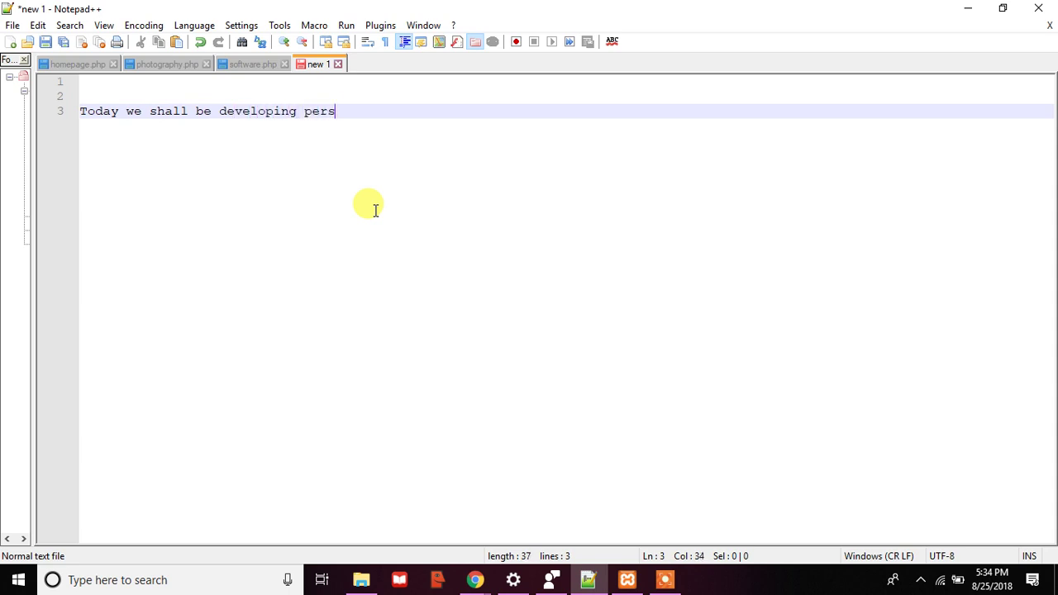
text(onal websi)
text(te for M)
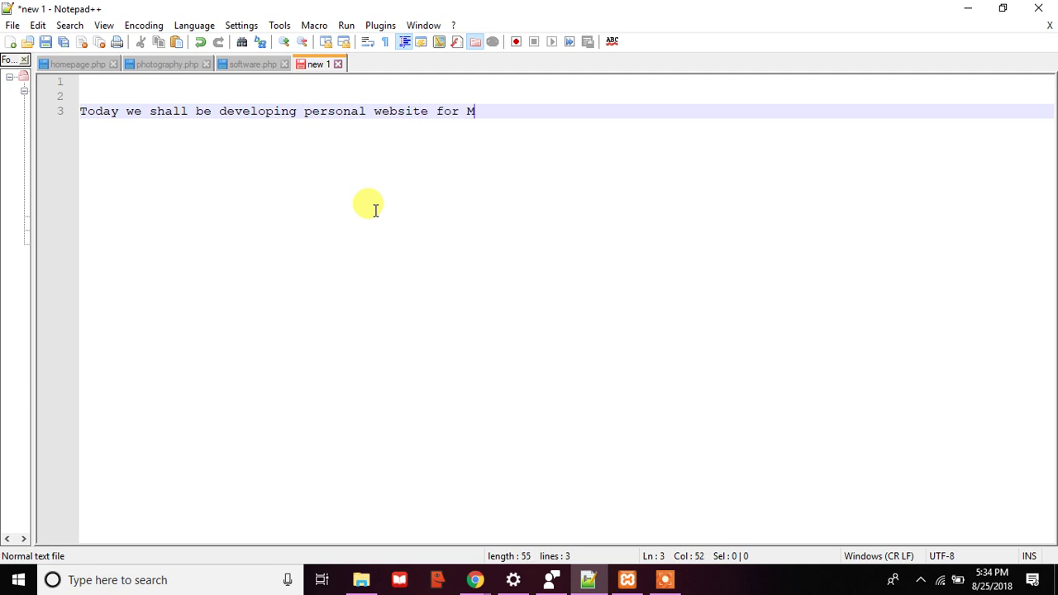
text(r Man)
text(sur using )
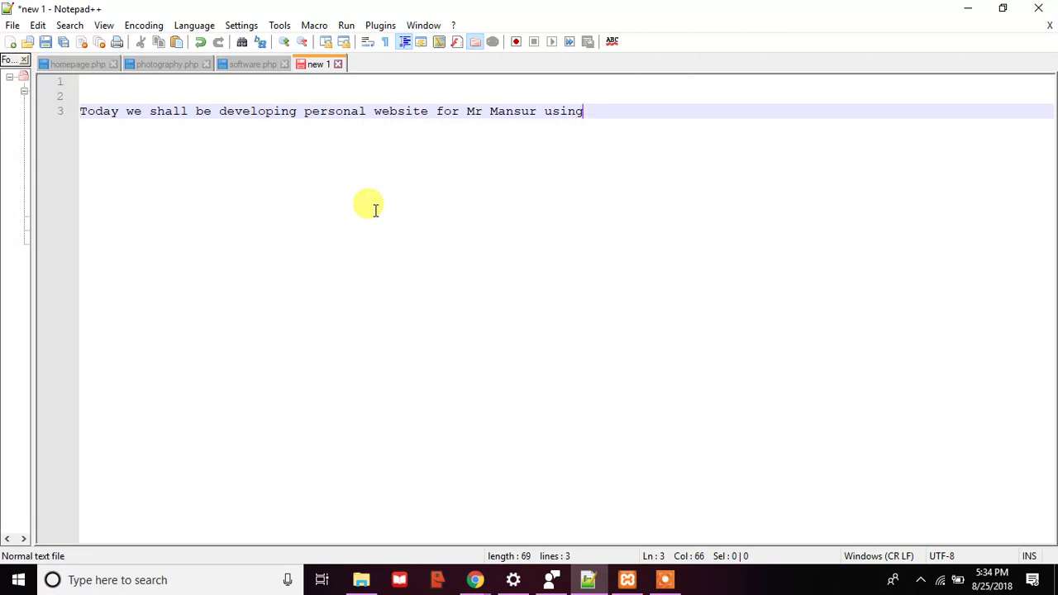
text(PHP....)
key(Return)
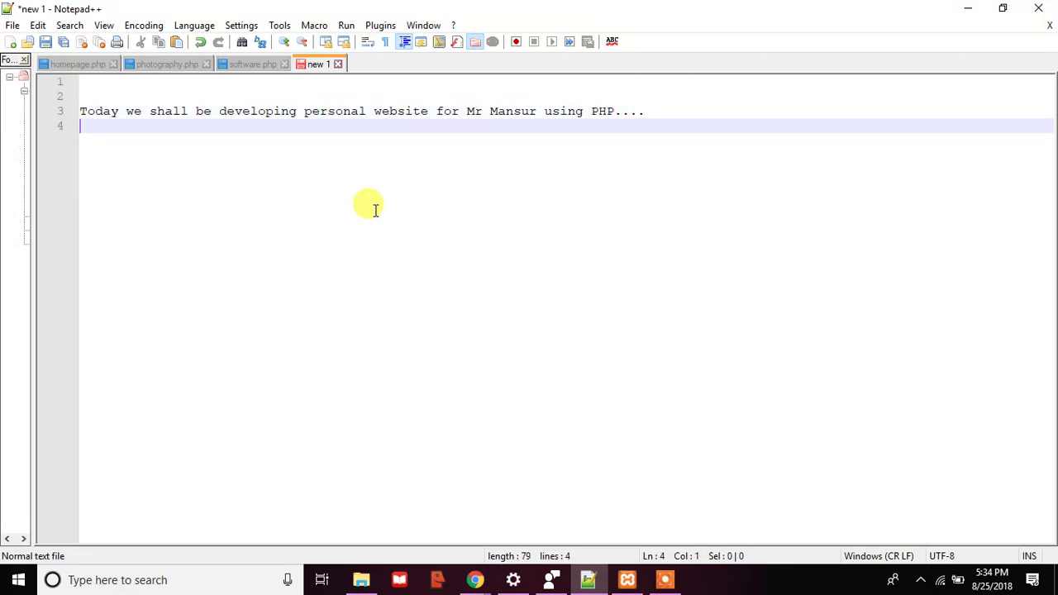
text(F)
text(or this )
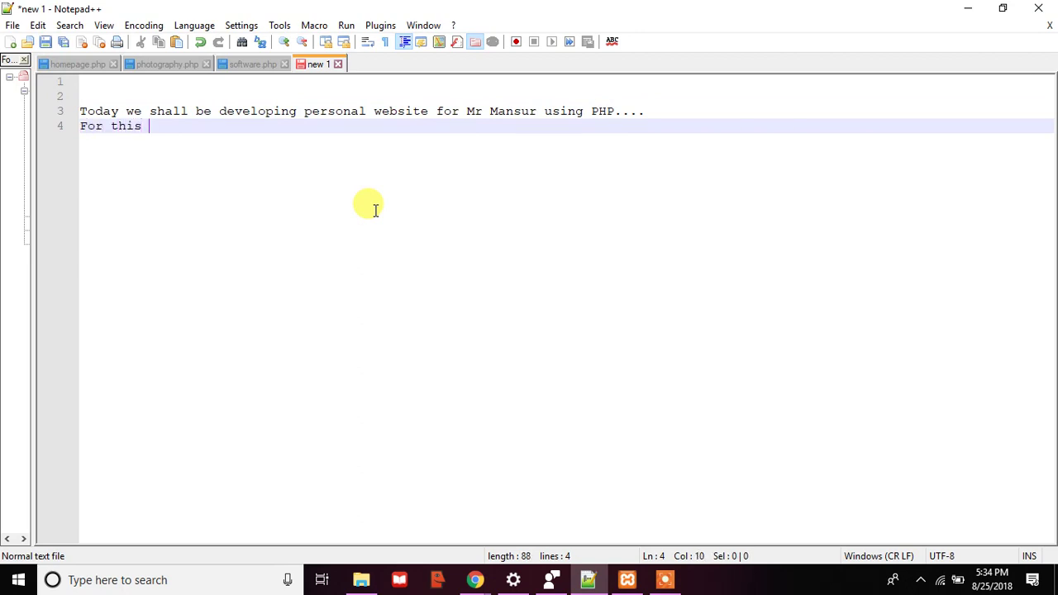
text(we have to)
text( download )
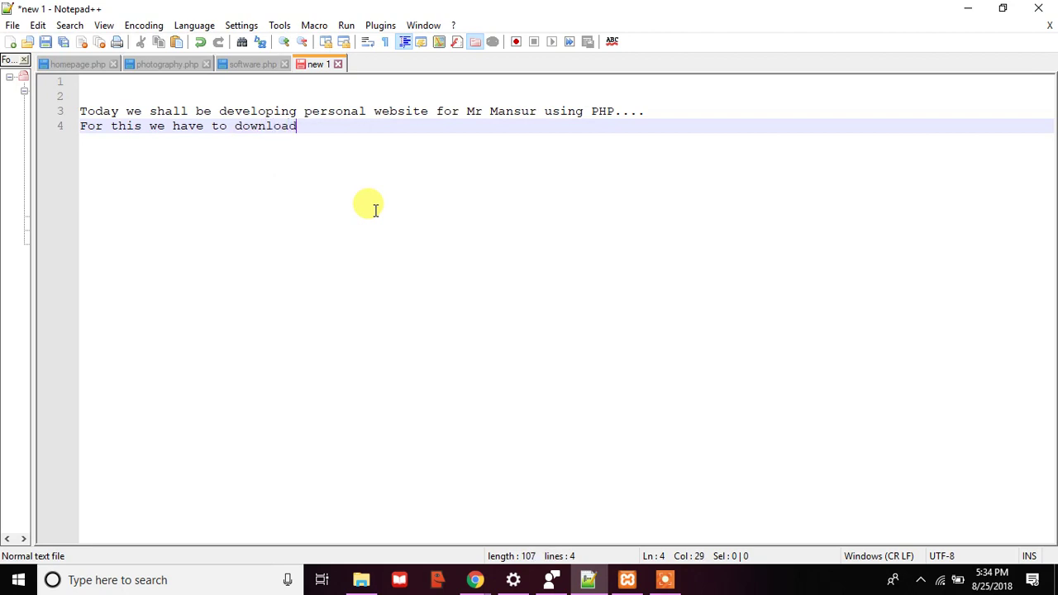
text(two th)
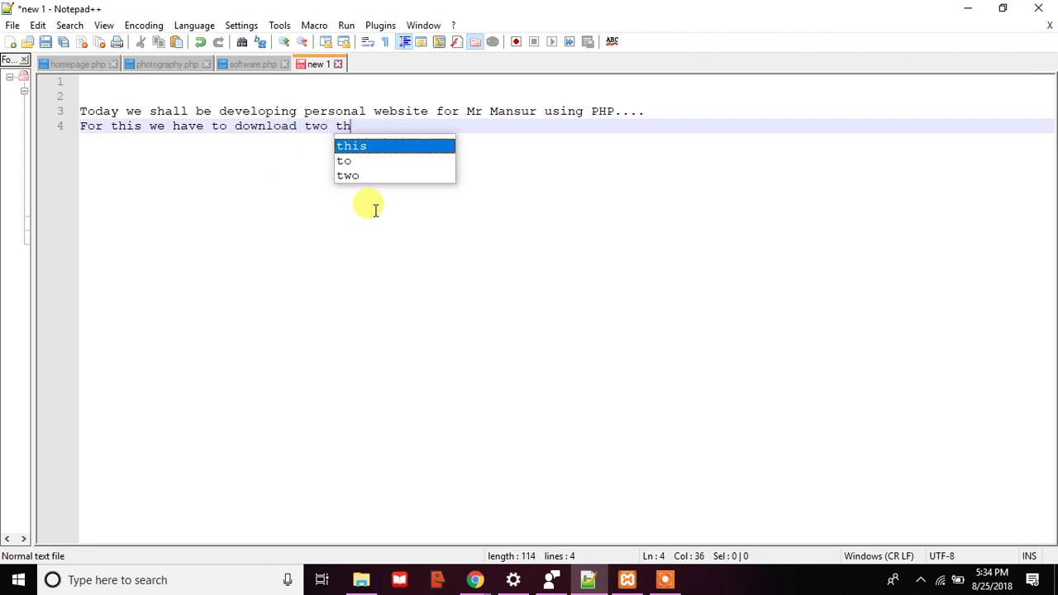
text(ings)
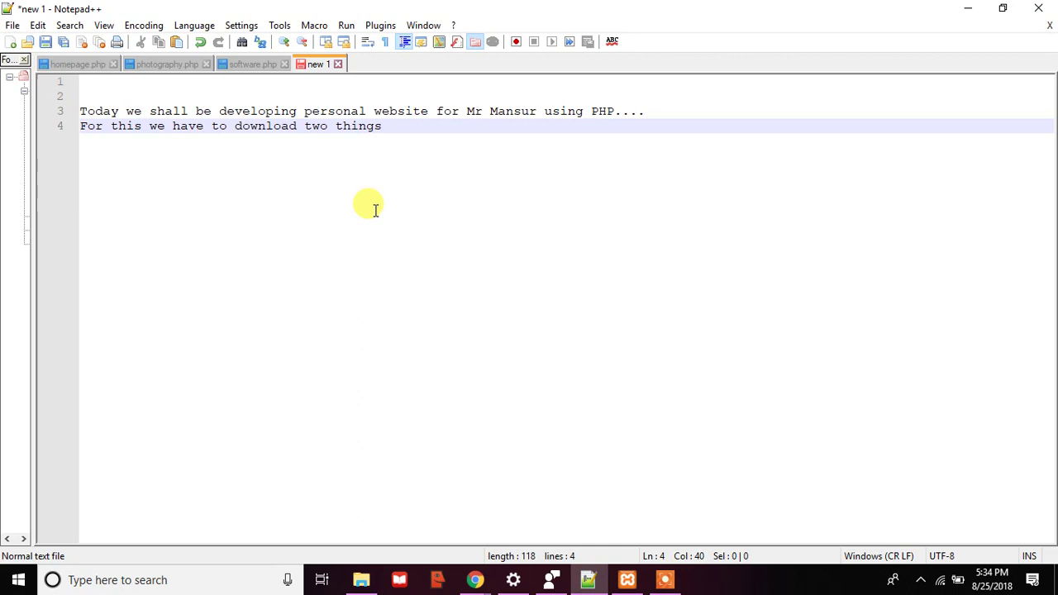
text(: 1. X)
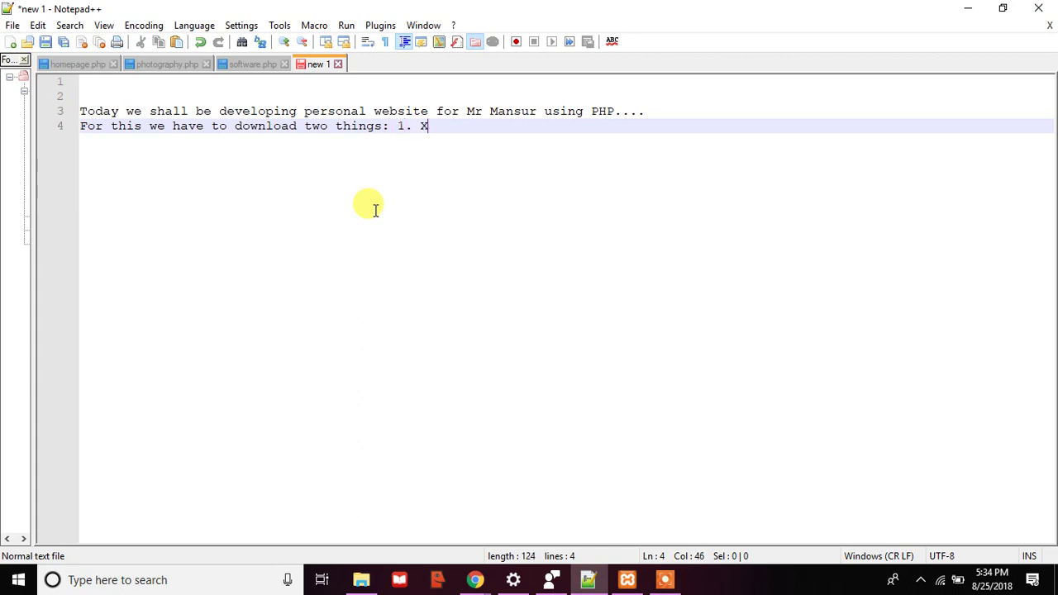
text(AAMP )
text(2. )
text(Note)
text(pad...)
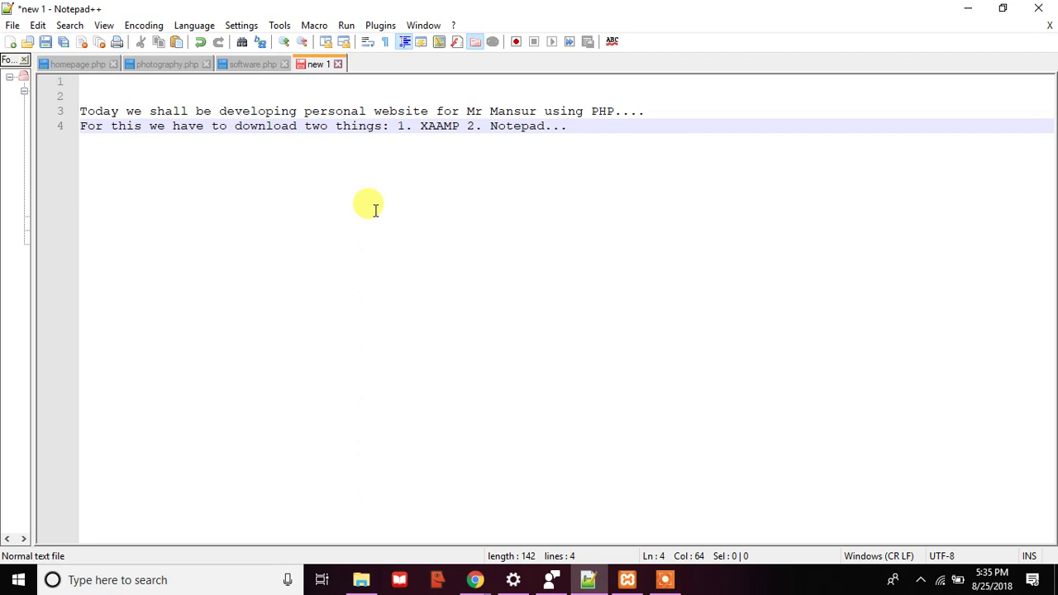
- Select the '1. XAAMP' item in the download list
click(397, 125)
drag(398, 125, 460, 127)
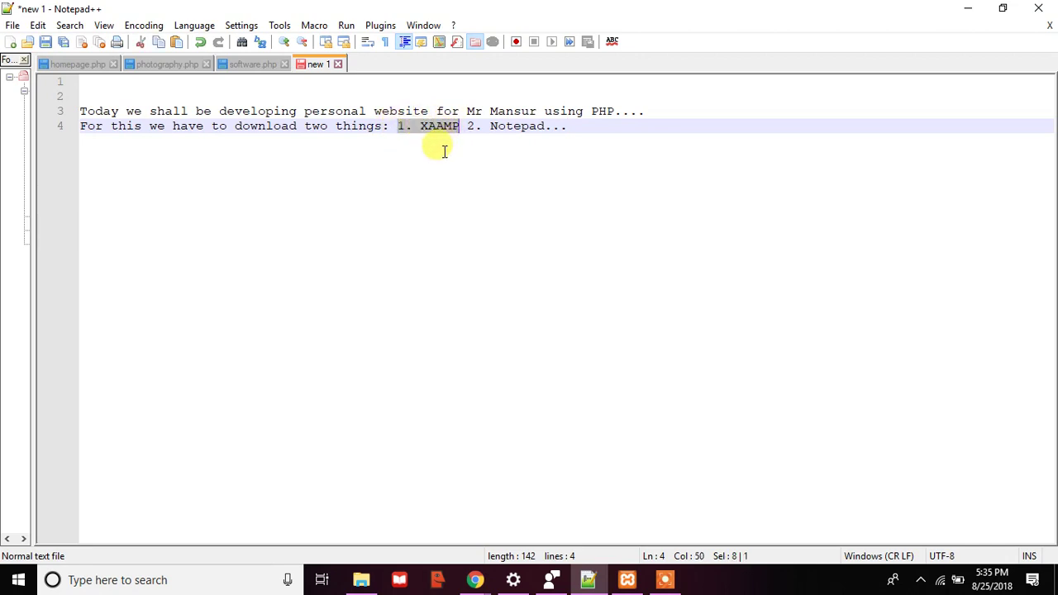
drag(468, 125, 557, 128)
click(560, 170)
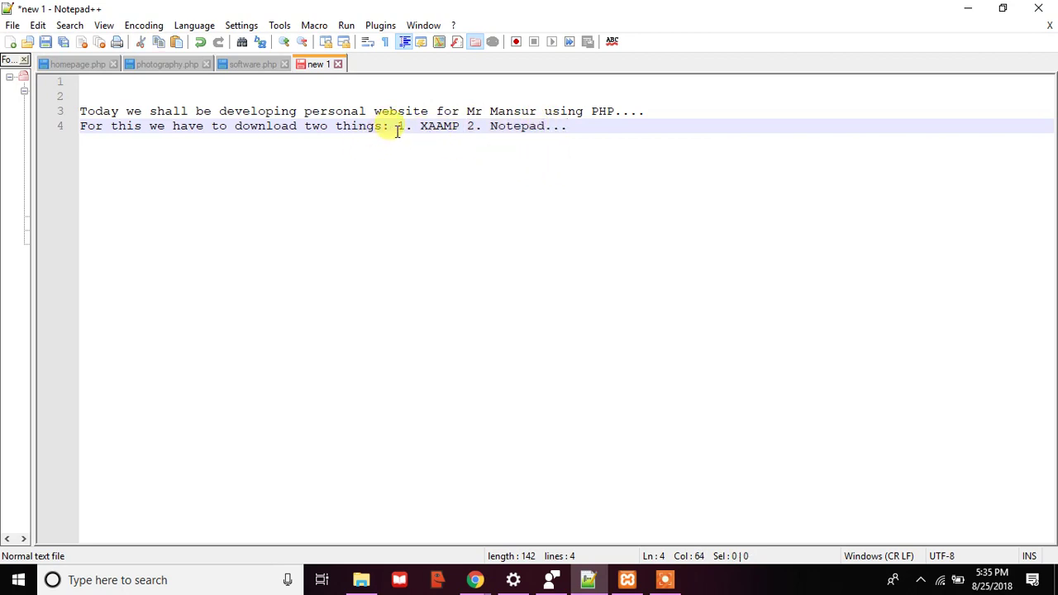
drag(397, 128, 460, 126)
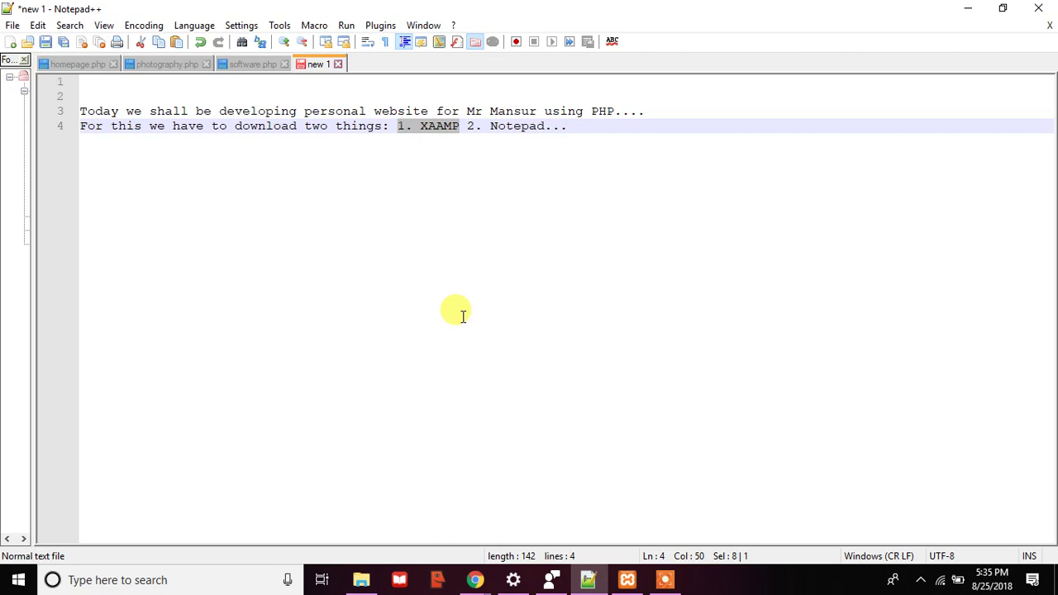
mouse_move(474, 580)
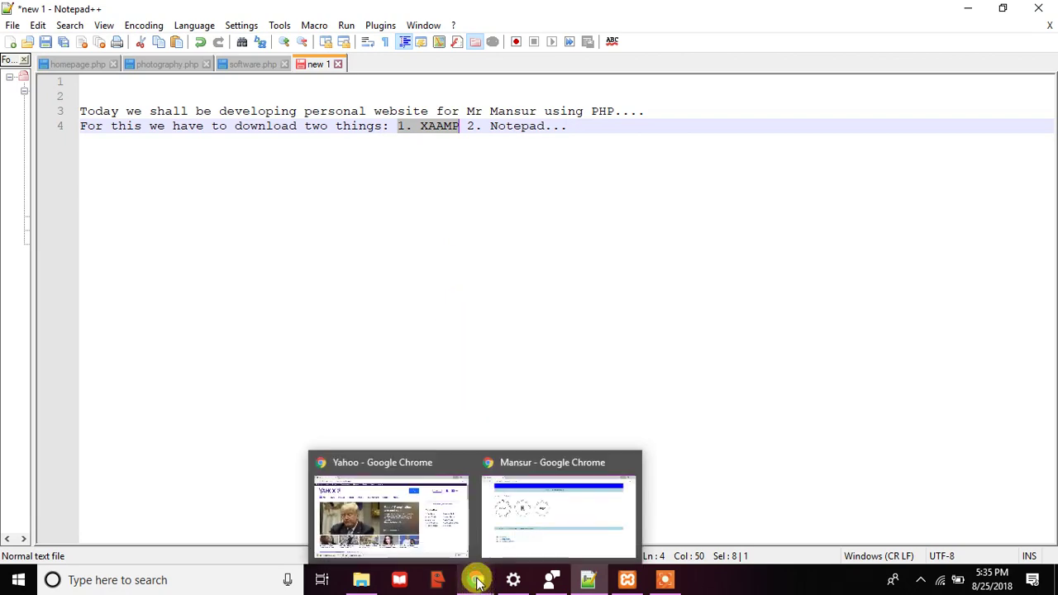
- Load the Google home page in Chrome
click(542, 519)
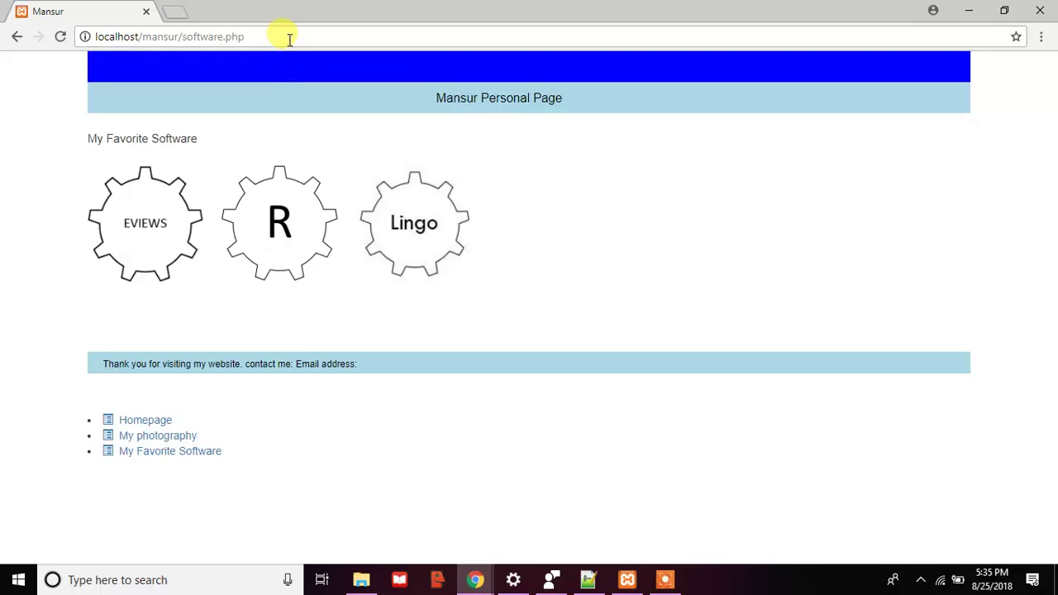
click(288, 37)
text(goo)
key(Return)
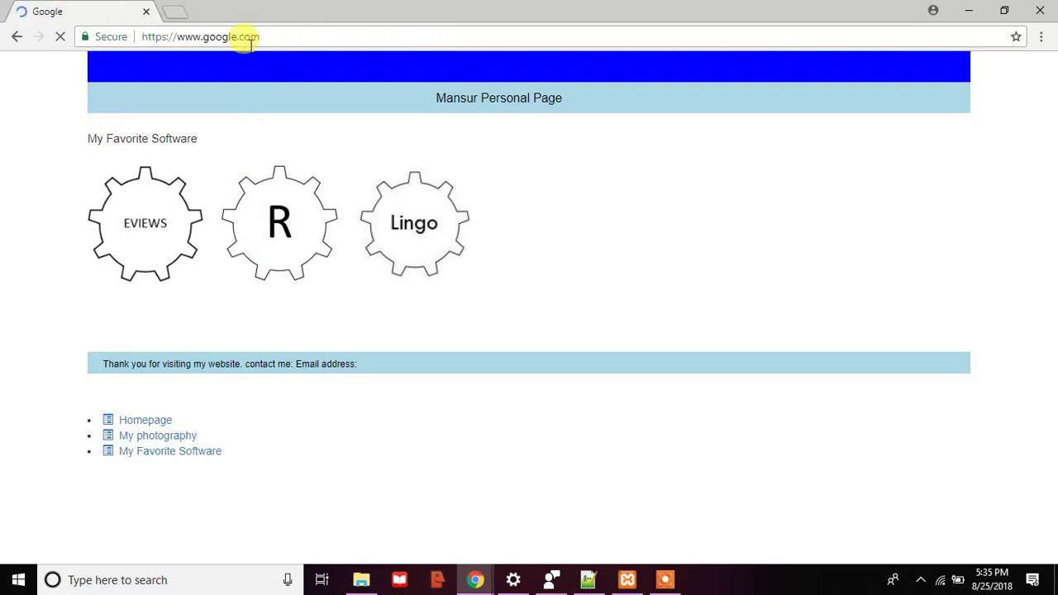
- Search Google for 'xampp', correcting the 'xammp' typo
click(339, 312)
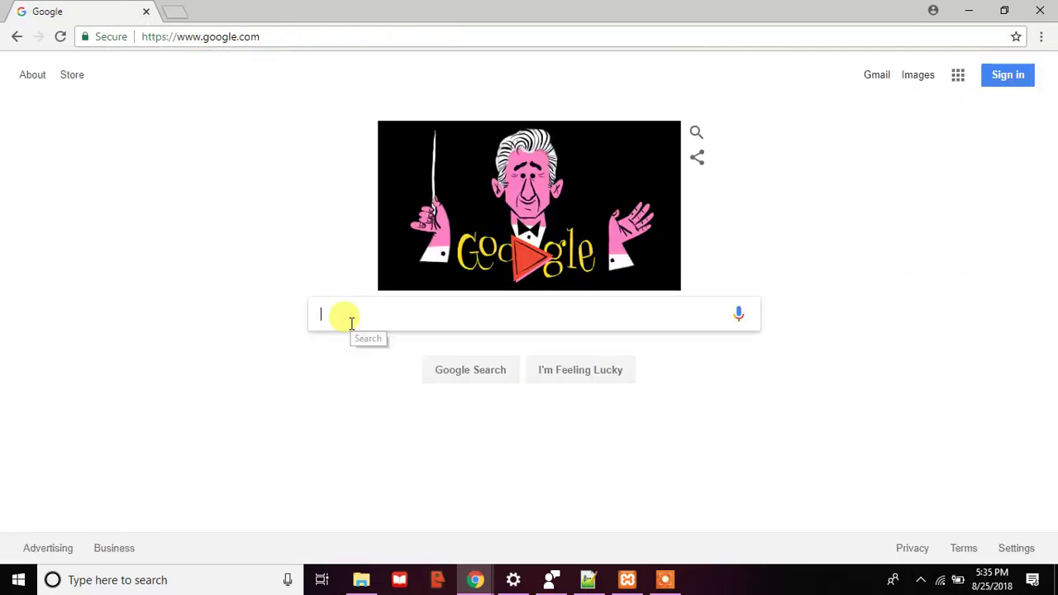
text(xammp)
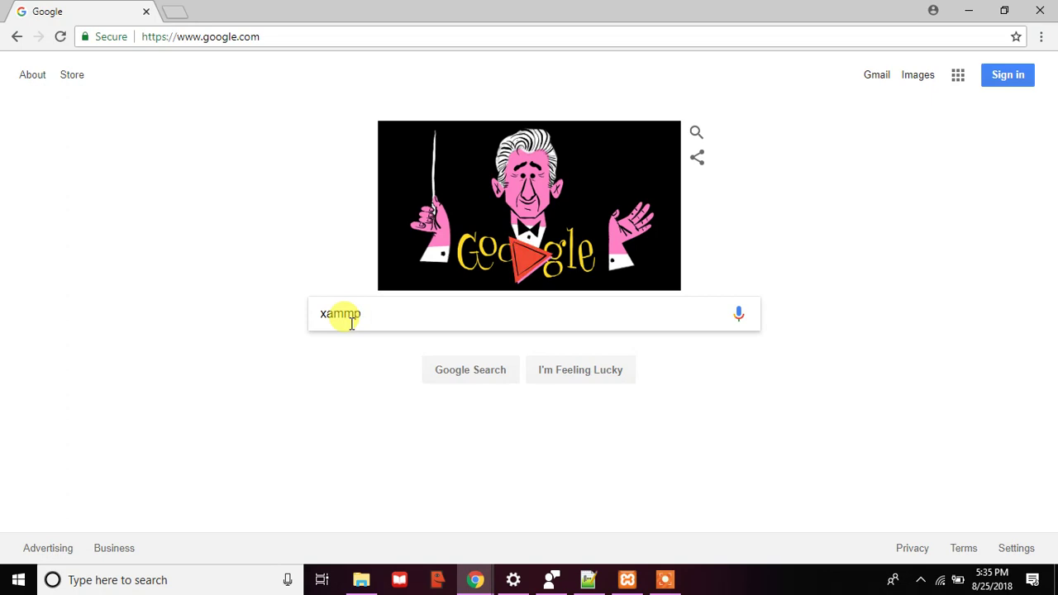
key(BackSpace)
key(BackSpace)
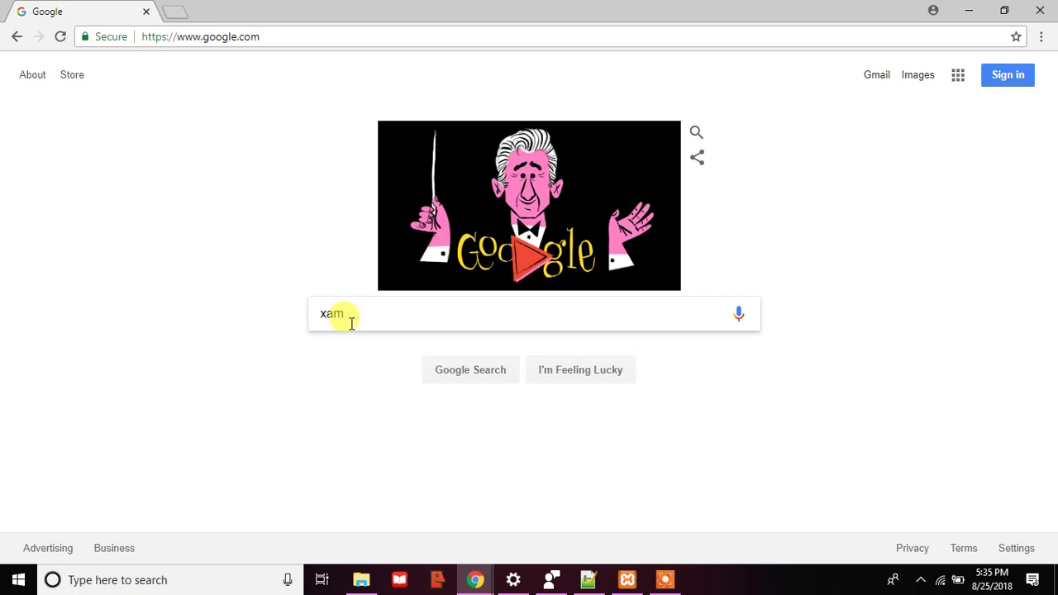
key(BackSpace)
text(amp)
key(Return)
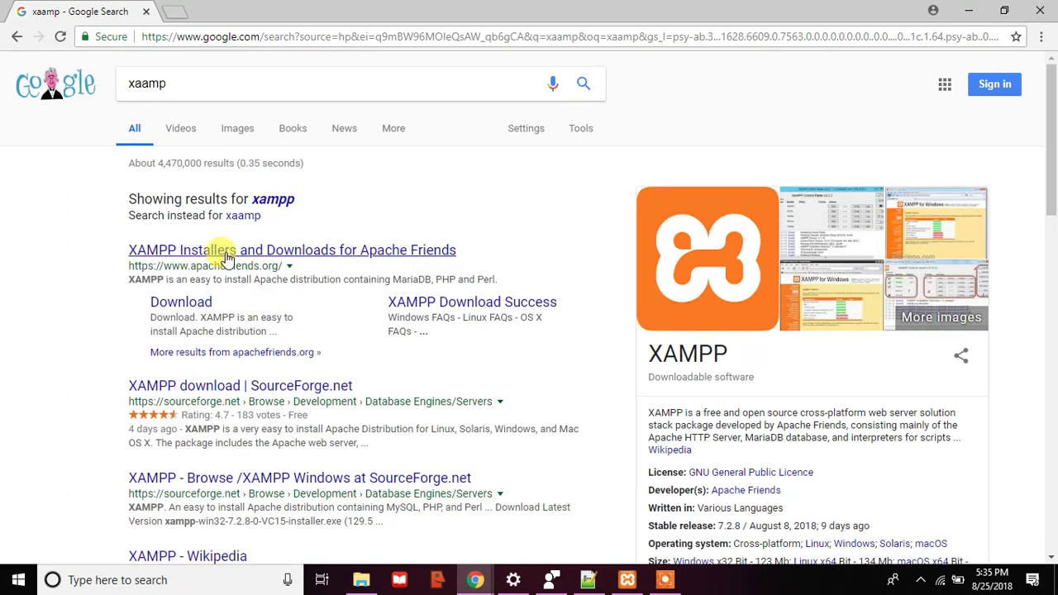
- Open and browse the Apache Friends XAMPP downloads page, then go back to google.com
click(234, 251)
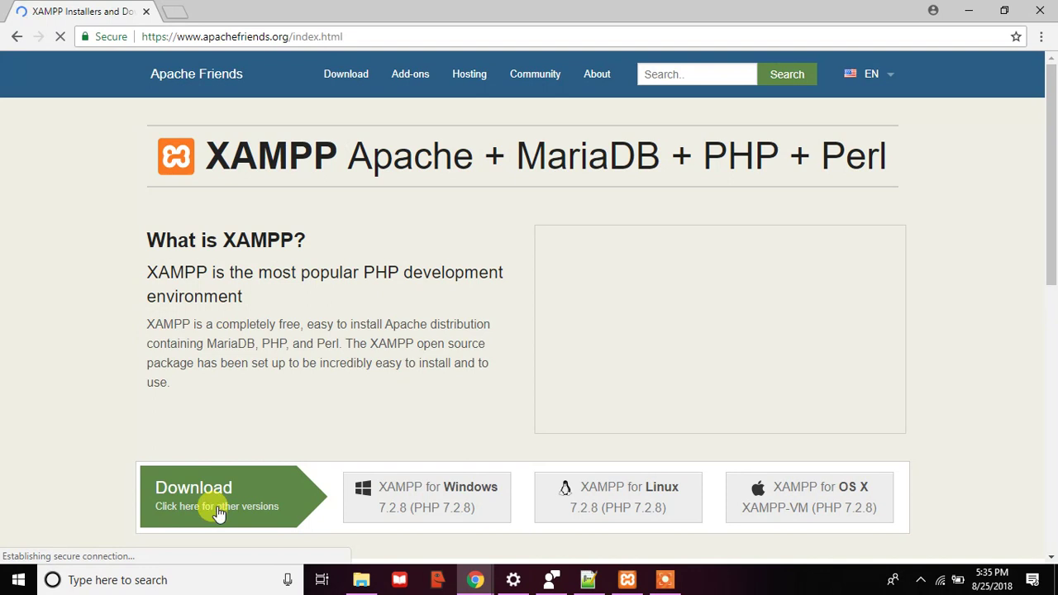
scroll(215, 498, down, 1)
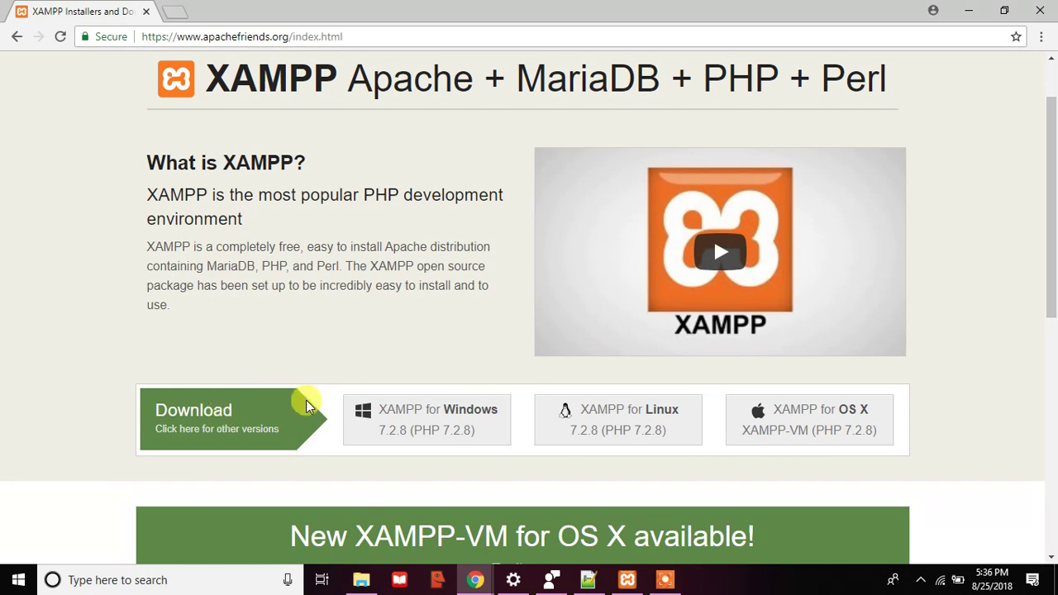
click(373, 34)
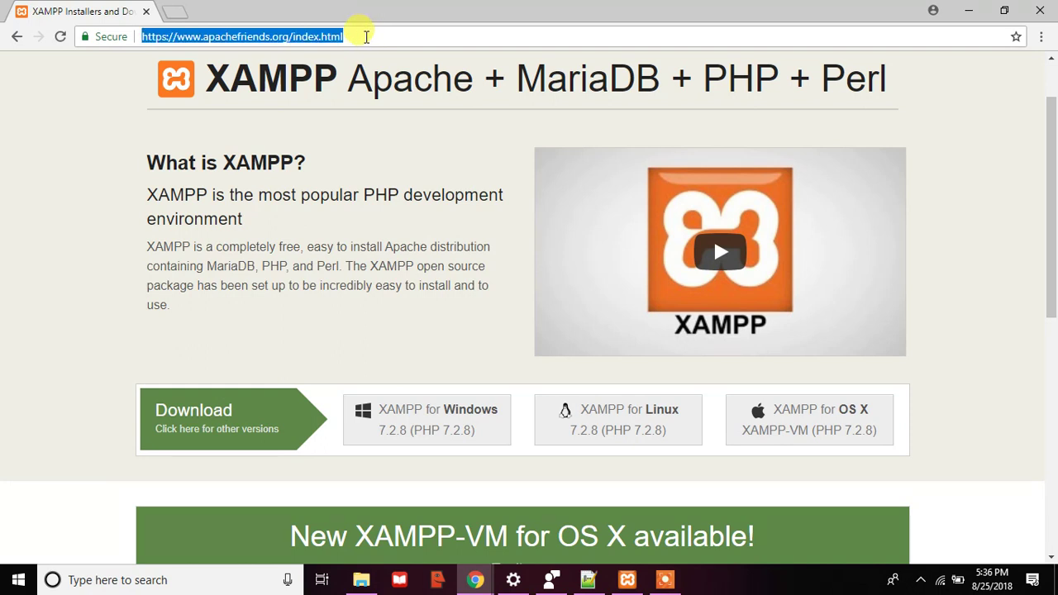
text(goo)
key(Return)
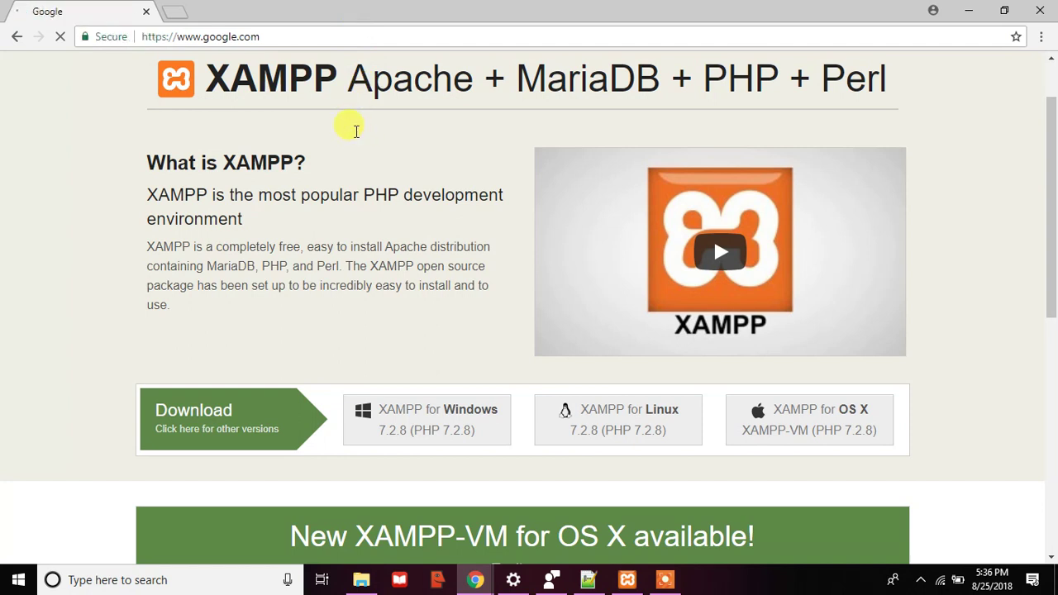
- Search Google for 'Notepad' and open the Notepad++ home page showing version 7.5.8
text(Not)
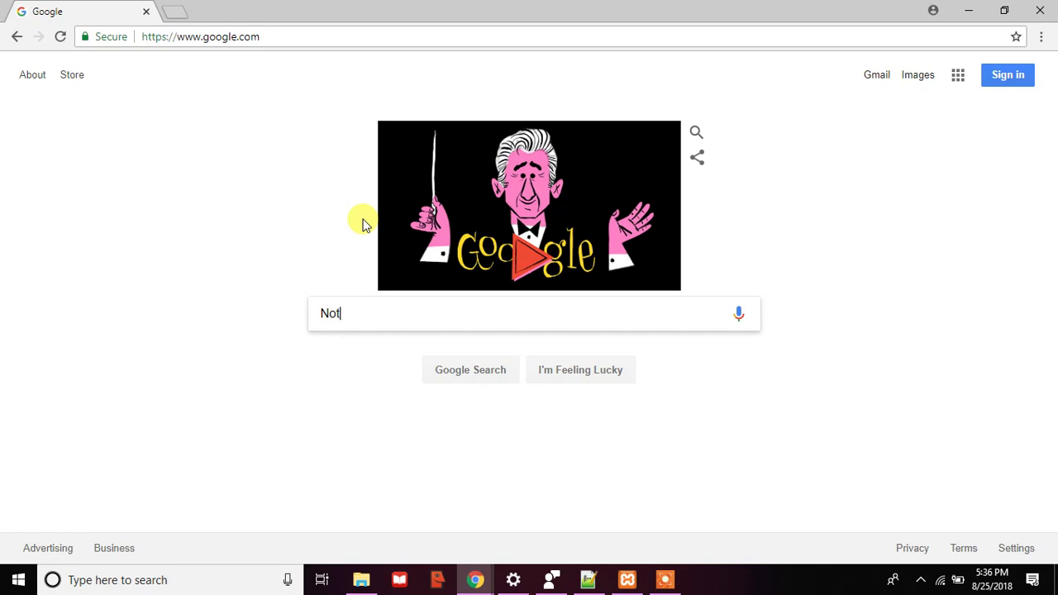
text(epad)
key(Return)
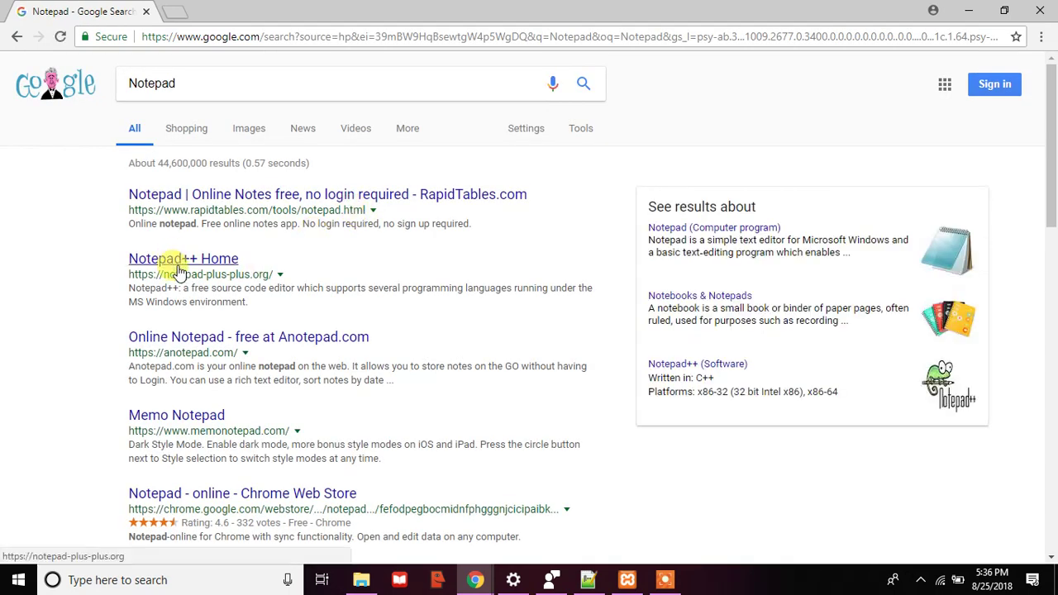
click(180, 263)
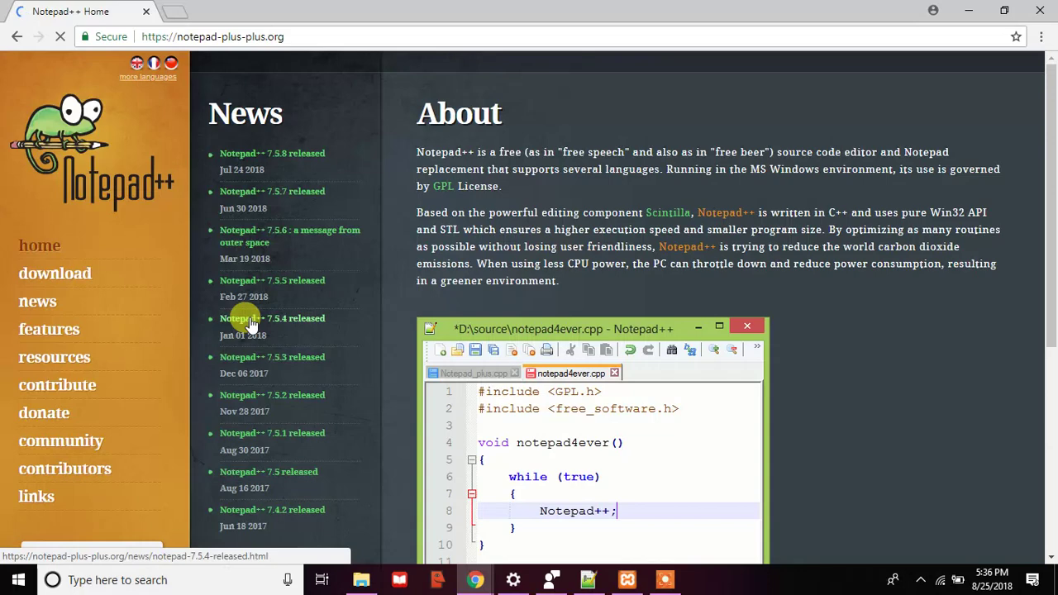
scroll(78, 330, down, 3)
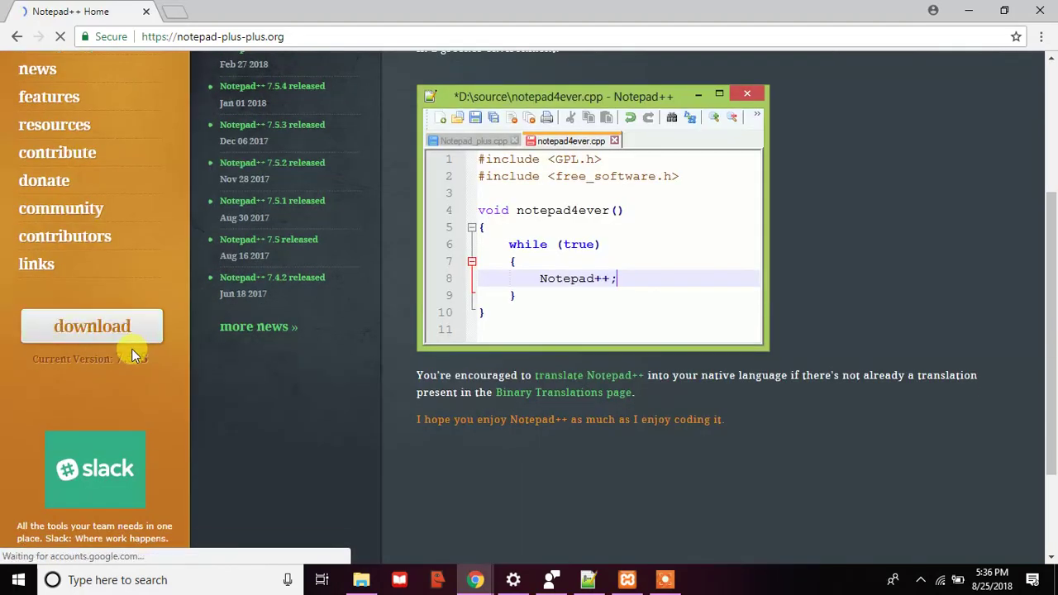
scroll(141, 345, up, 2)
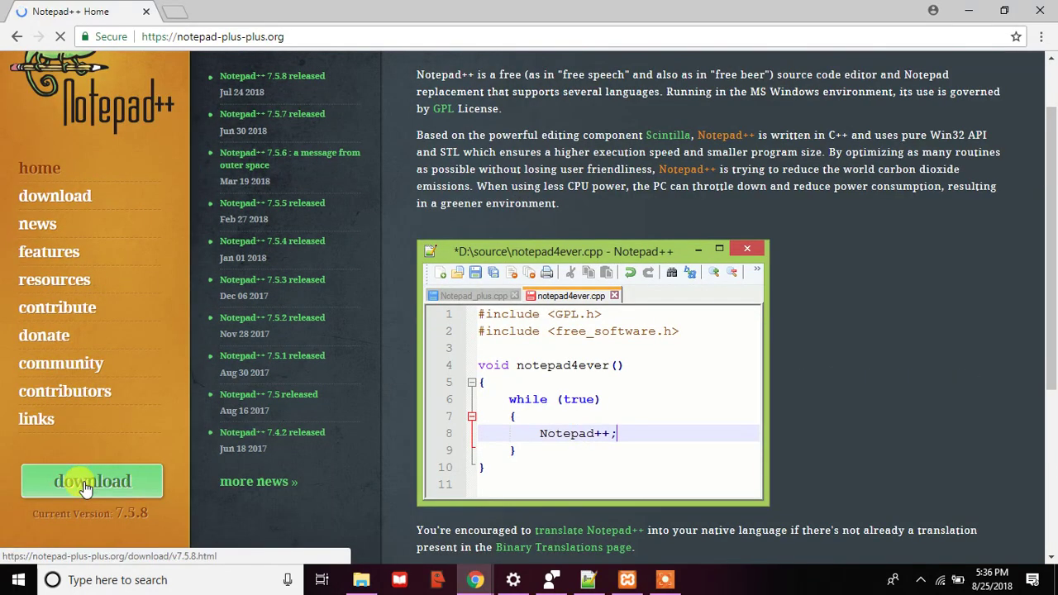
scroll(161, 375, down, 3)
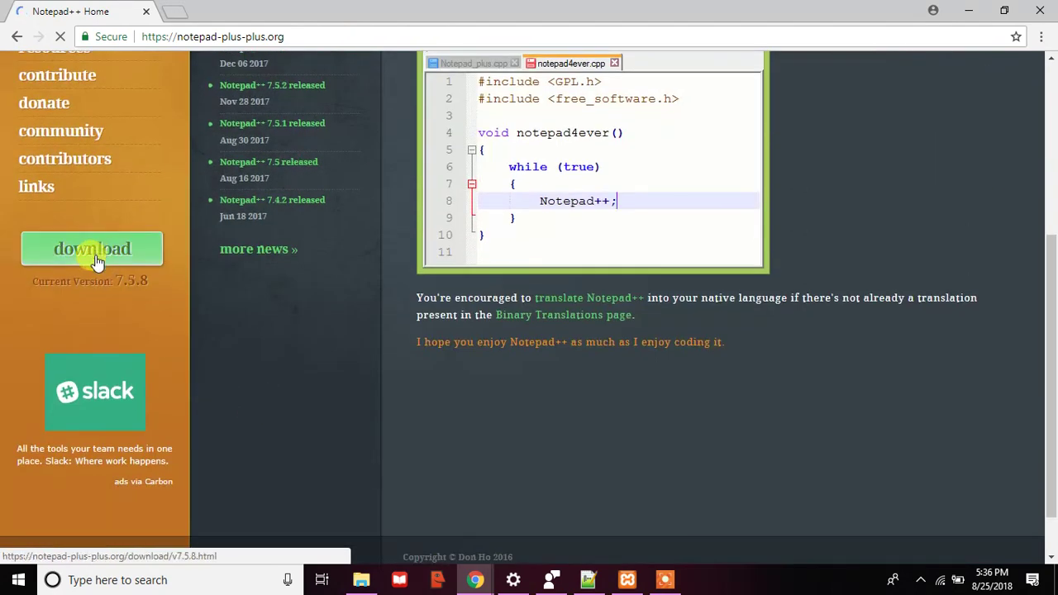
scroll(258, 335, up, 3)
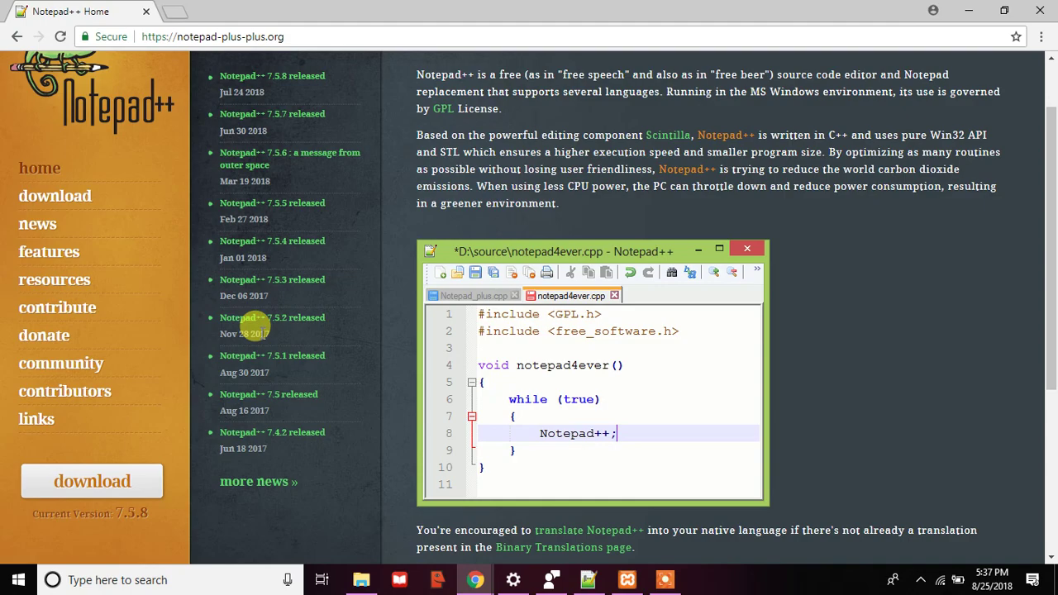
- In File Explorer, show the Windows (C:) drive contents, including the xampp folder
click(361, 579)
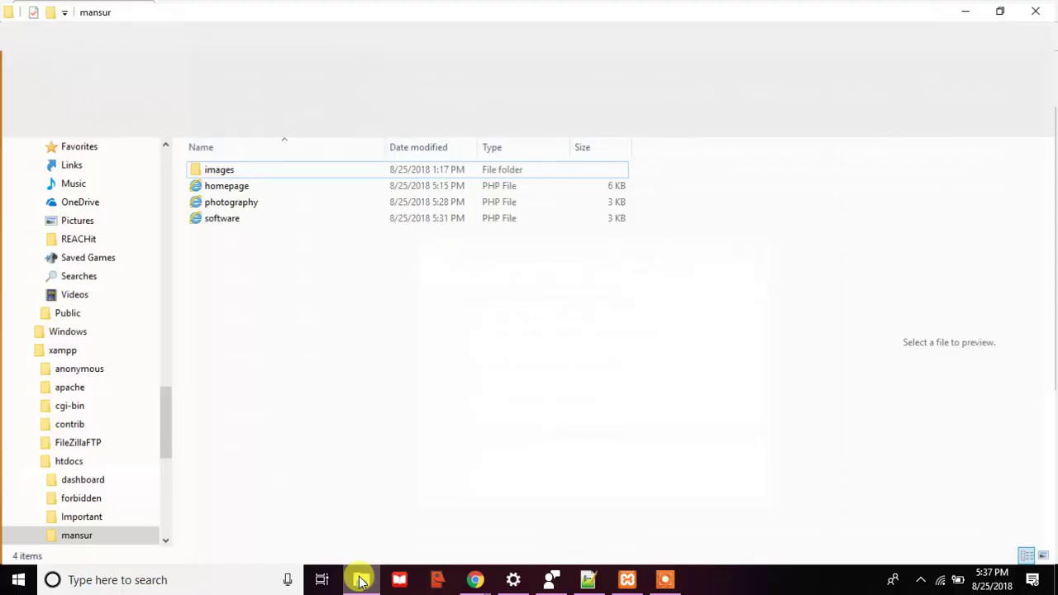
mouse_move(91, 385)
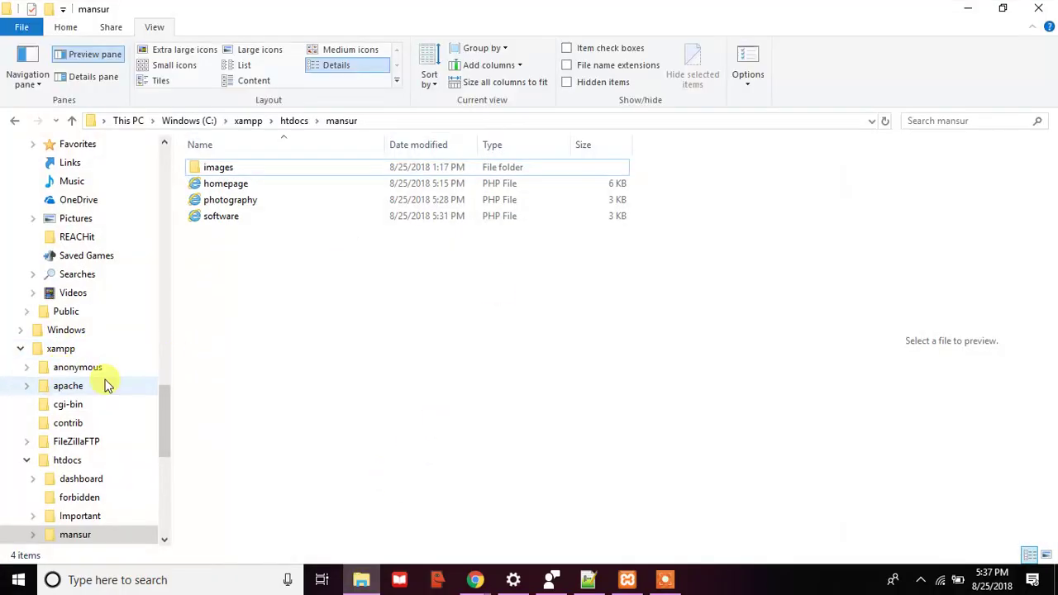
click(165, 172)
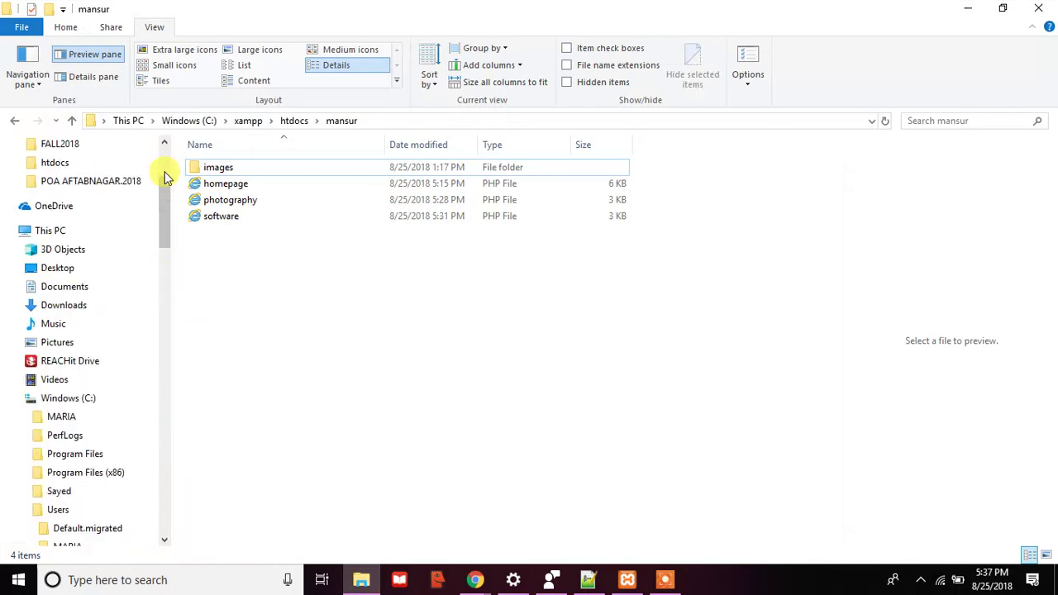
click(66, 398)
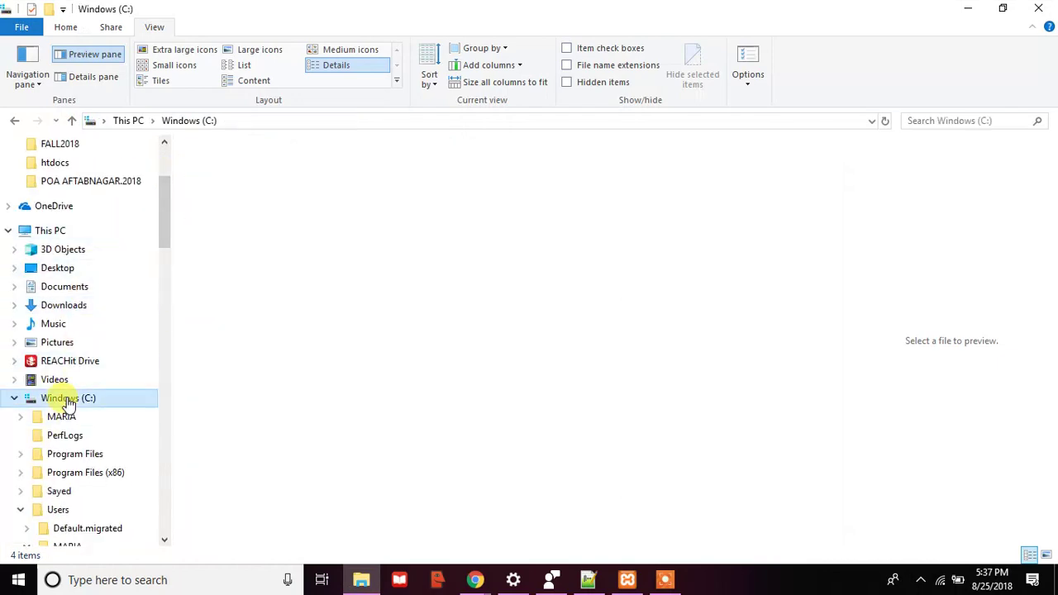
double_click(73, 400)
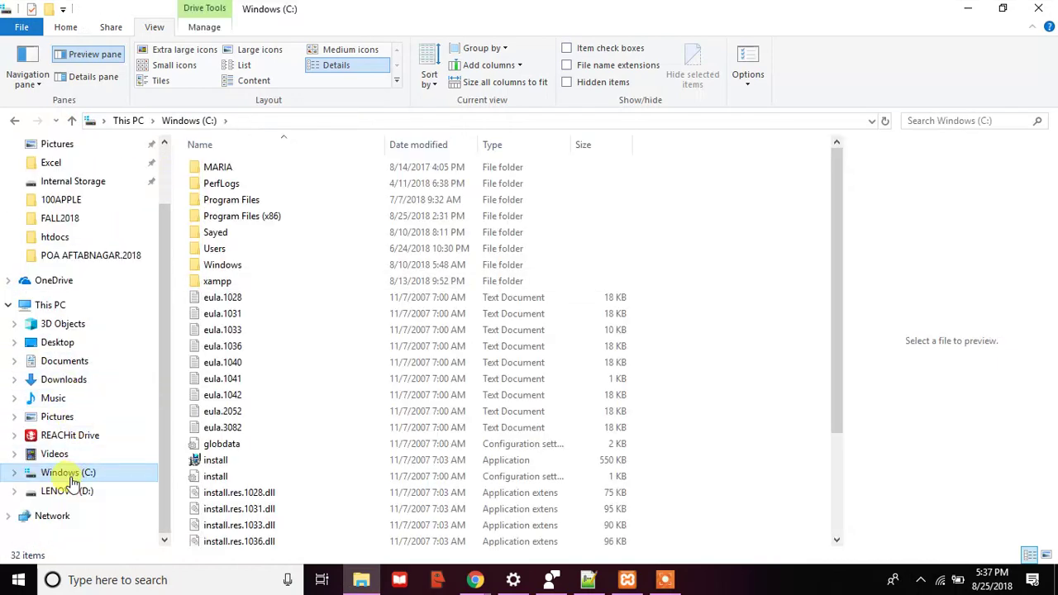